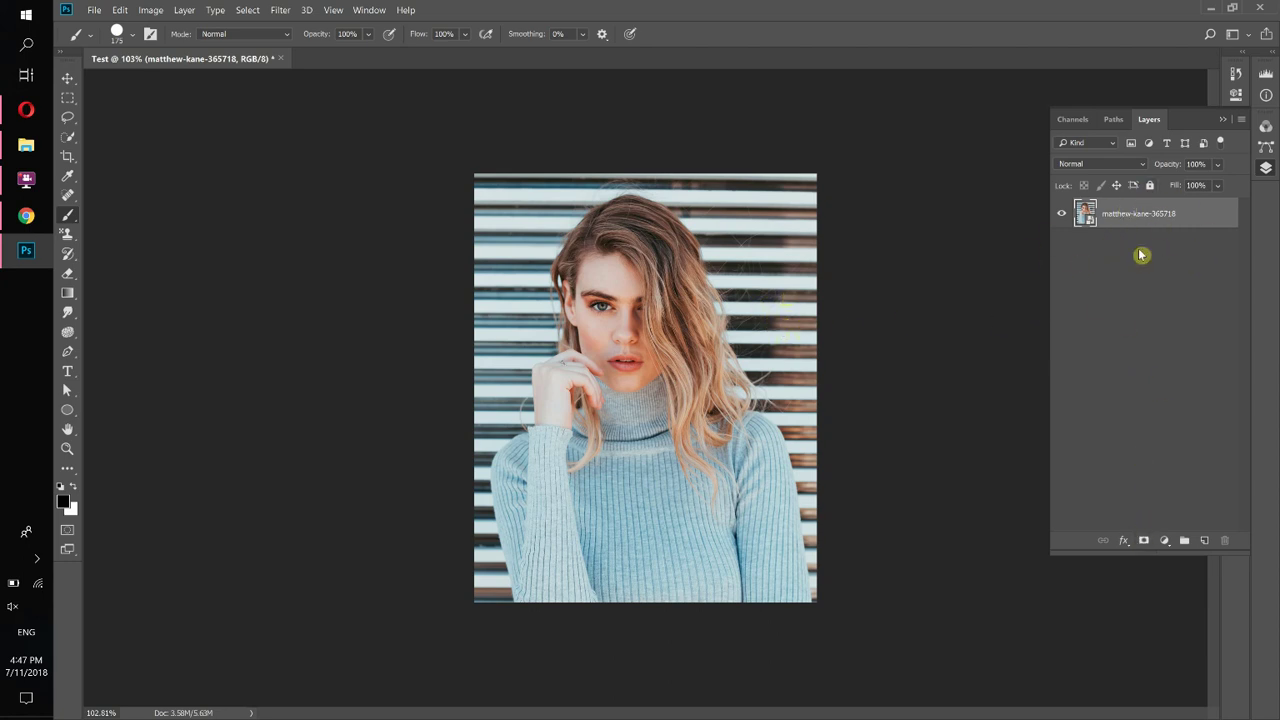
Step: Add a white layer mask to the matthew-kane-365718 portrait layer
left_click(1144, 541)
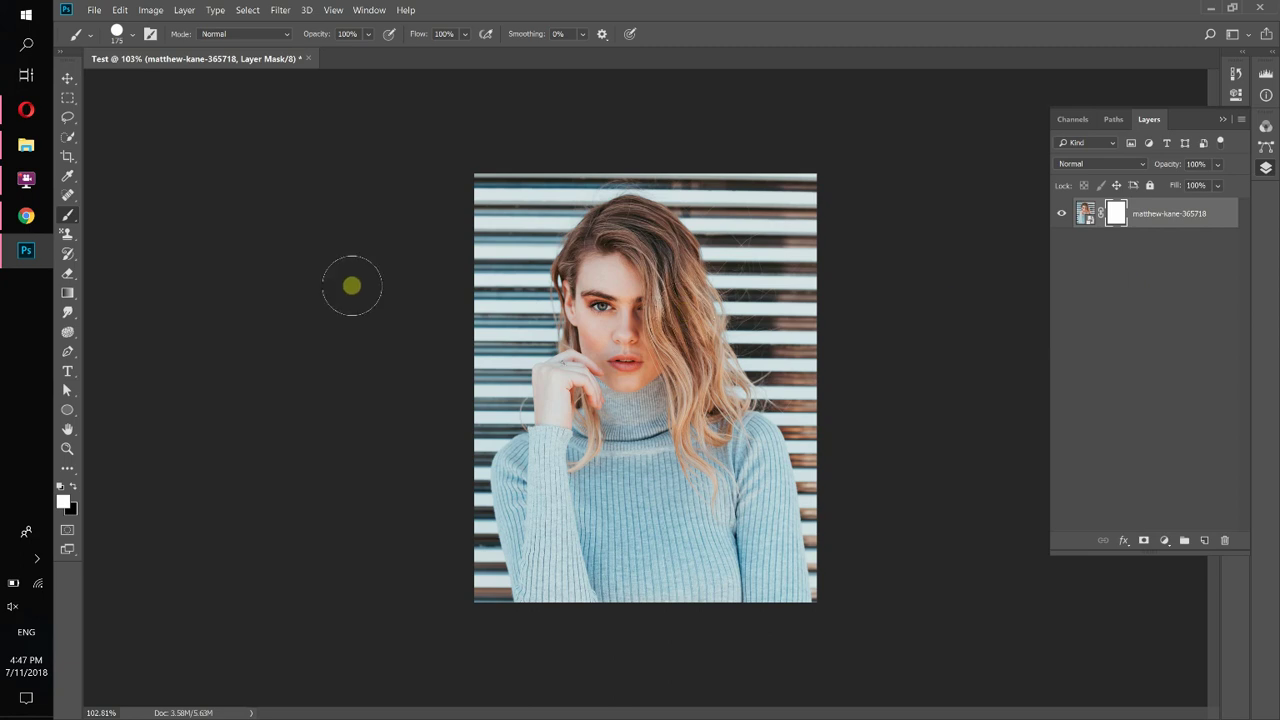
Step: Choose the regular Brush tool with black as the foreground colour
right_click(67, 215)
left_click(108, 216)
left_click(72, 485)
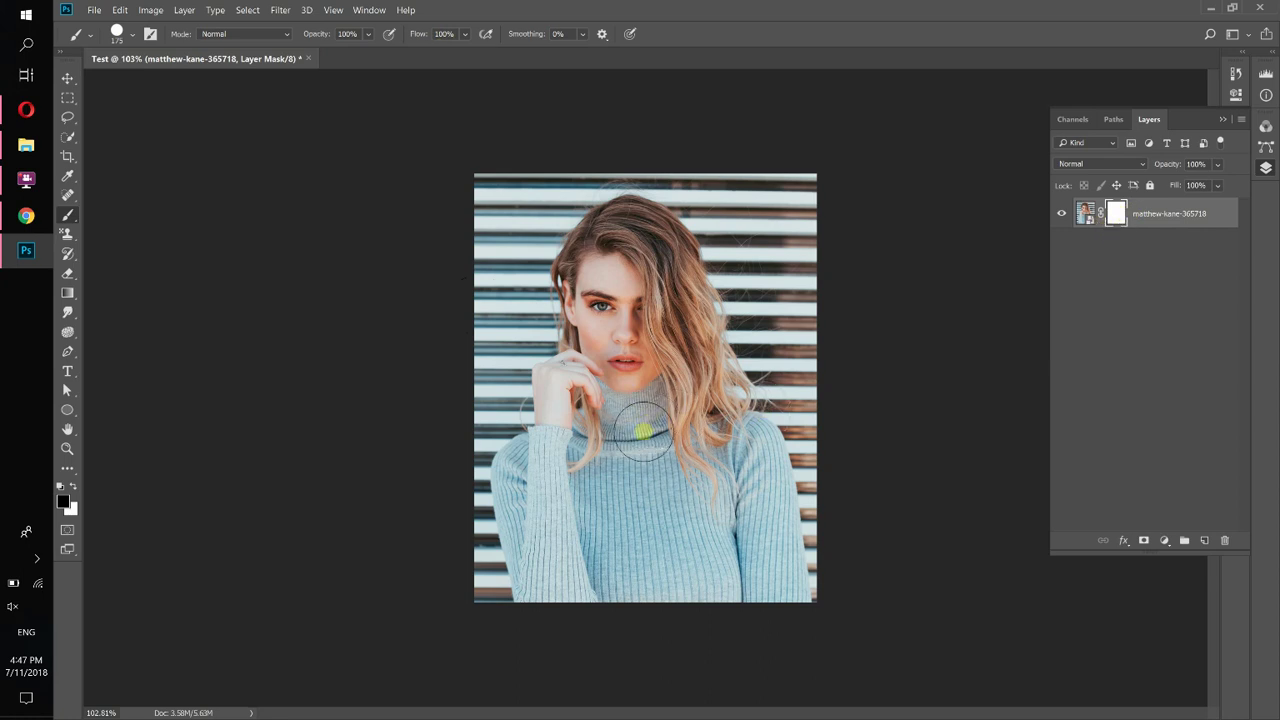
Step: Mask out the sweater and neck, paint it back white, then show the assets\photos folder
mouse_move(630, 453)
left_mouse_down()
mouse_move(628, 543)
mouse_move(645, 452)
mouse_move(664, 632)
mouse_move(628, 489)
mouse_move(614, 606)
mouse_move(625, 442)
mouse_move(659, 439)
mouse_move(668, 467)
mouse_move(675, 633)
mouse_move(683, 457)
mouse_move(695, 609)
mouse_move(730, 472)
left_mouse_up()
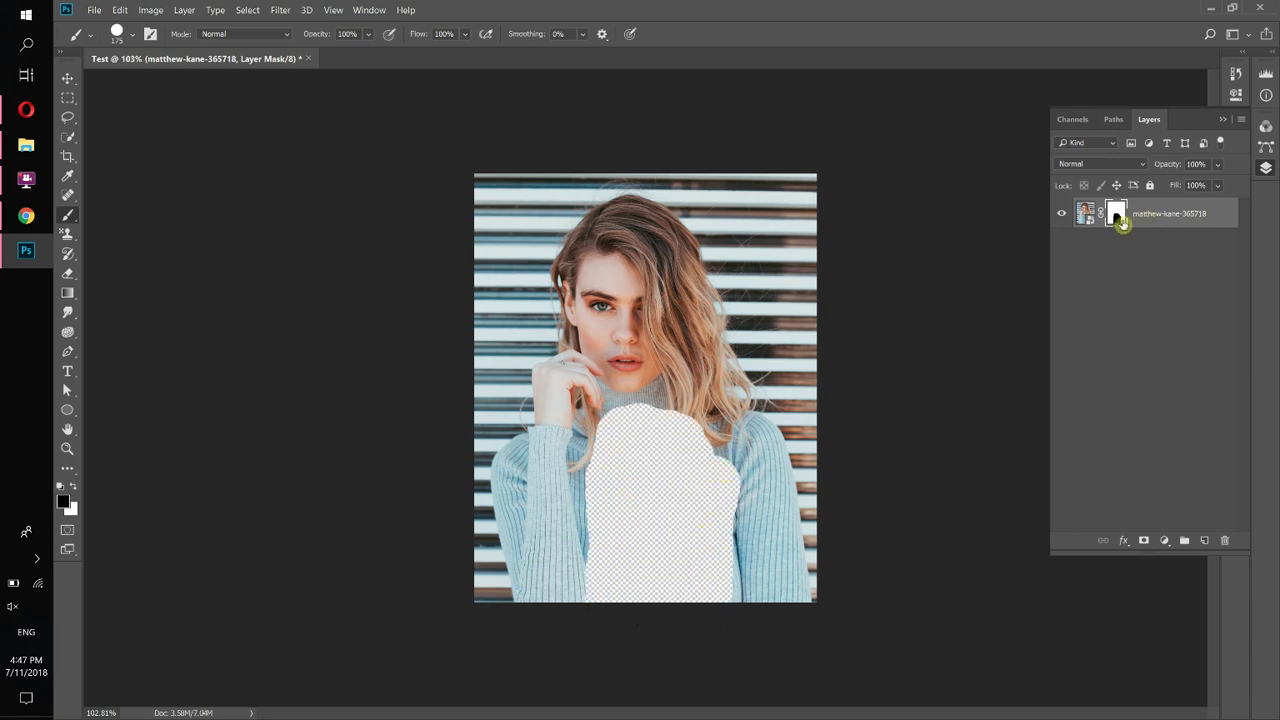
mouse_move(722, 464)
left_mouse_down()
mouse_move(645, 455)
mouse_move(625, 480)
mouse_move(672, 448)
mouse_move(666, 504)
mouse_move(654, 461)
mouse_move(695, 491)
mouse_move(684, 507)
mouse_move(671, 498)
mouse_move(640, 442)
mouse_move(630, 462)
mouse_move(655, 442)
mouse_move(645, 488)
mouse_move(610, 537)
mouse_move(620, 529)
mouse_move(570, 522)
mouse_move(687, 475)
mouse_move(583, 490)
left_mouse_up()
mouse_move(728, 420)
left_mouse_down()
mouse_move(698, 433)
mouse_move(613, 407)
mouse_move(618, 491)
mouse_move(601, 461)
mouse_move(726, 483)
mouse_move(668, 454)
mouse_move(725, 522)
mouse_move(767, 475)
mouse_move(725, 485)
mouse_move(713, 458)
mouse_move(757, 342)
mouse_move(759, 447)
mouse_move(739, 570)
mouse_move(756, 654)
mouse_move(799, 459)
mouse_move(791, 321)
mouse_move(780, 526)
mouse_move(790, 620)
mouse_move(815, 499)
mouse_move(802, 198)
mouse_move(794, 334)
left_mouse_up()
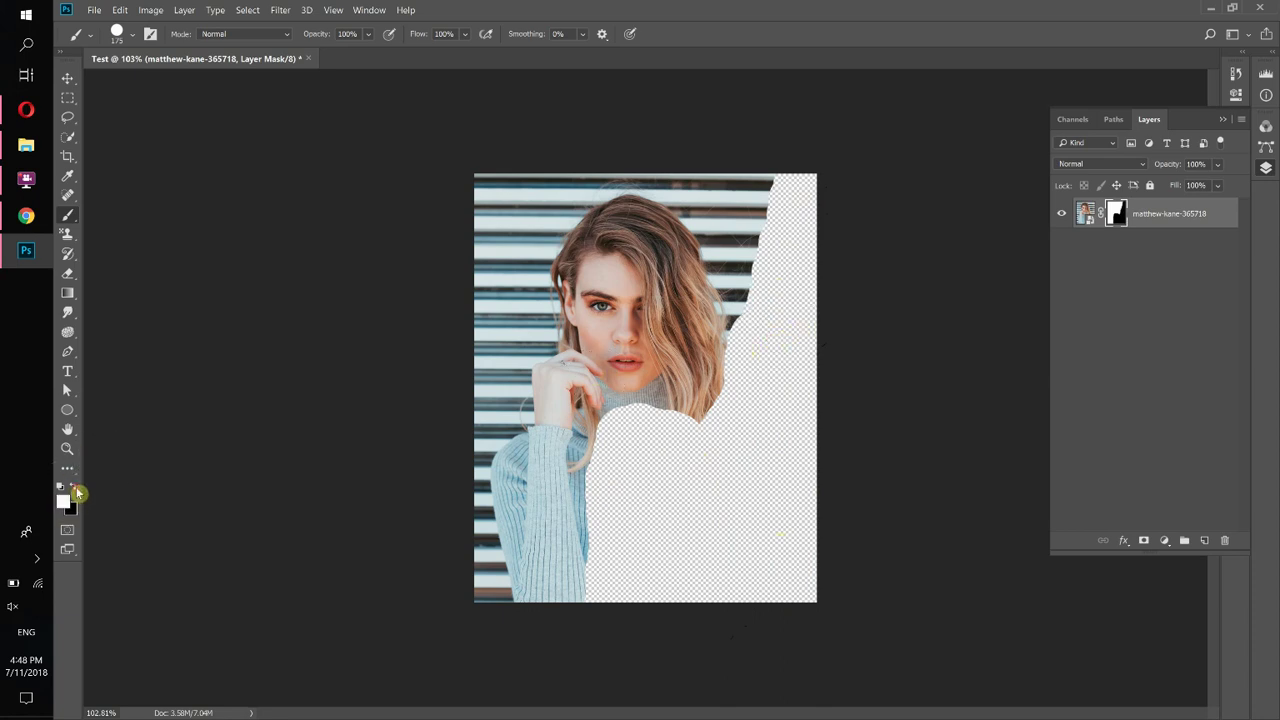
mouse_move(806, 244)
left_mouse_down()
mouse_move(774, 378)
mouse_move(689, 429)
mouse_move(543, 451)
mouse_move(814, 357)
mouse_move(829, 462)
mouse_move(820, 594)
mouse_move(611, 607)
mouse_move(709, 567)
mouse_move(565, 530)
mouse_move(674, 480)
mouse_move(660, 489)
mouse_move(689, 506)
mouse_move(700, 471)
mouse_move(211, 257)
left_mouse_up()
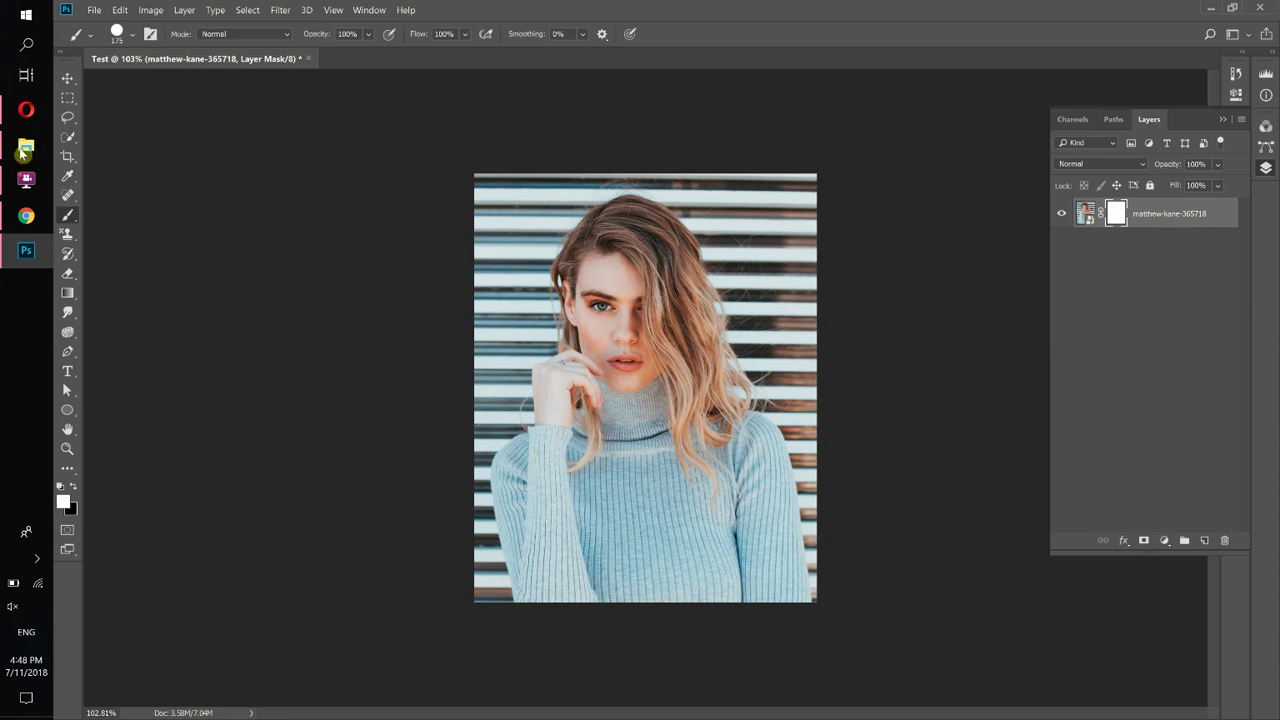
left_click(22, 152)
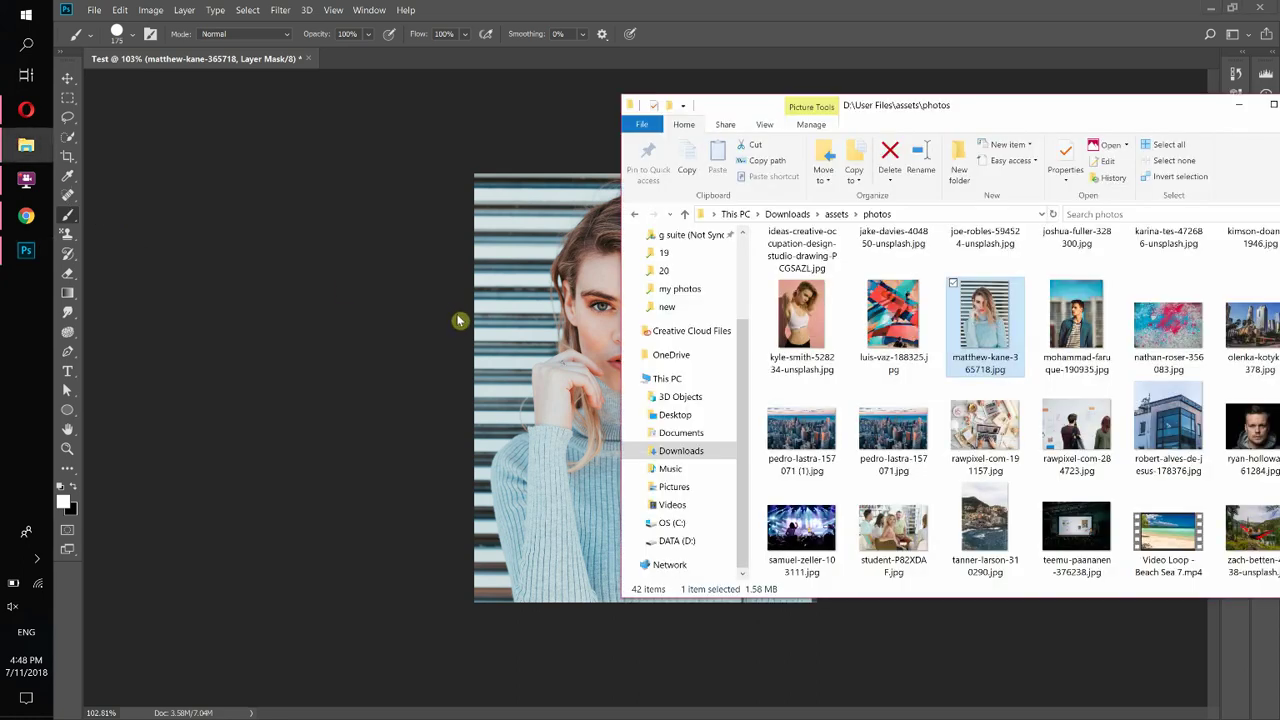
Step: Drag luis-vaz-188325.jpg from File Explorer onto the Photoshop canvas as a new layer
left_click(896, 320)
left_click_drag(898, 333, 551, 365)
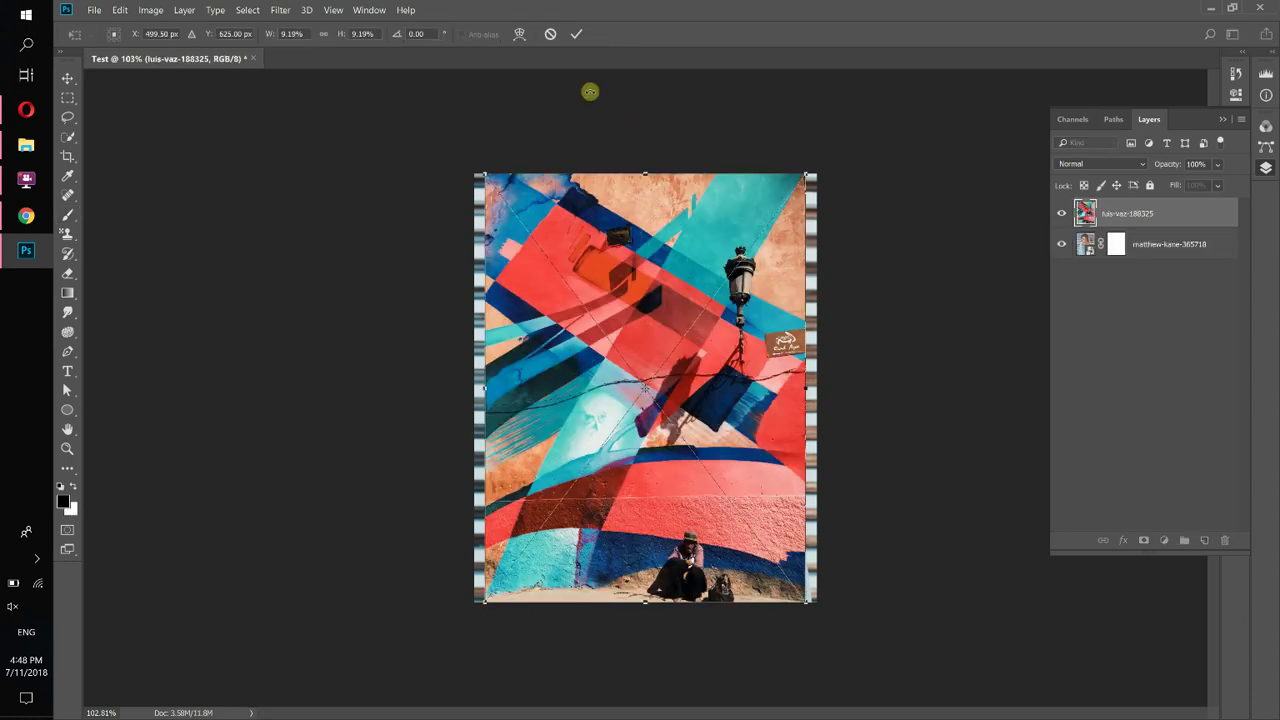
Step: Commit the placed graffiti photo and move its layer below the portrait
left_click(576, 38)
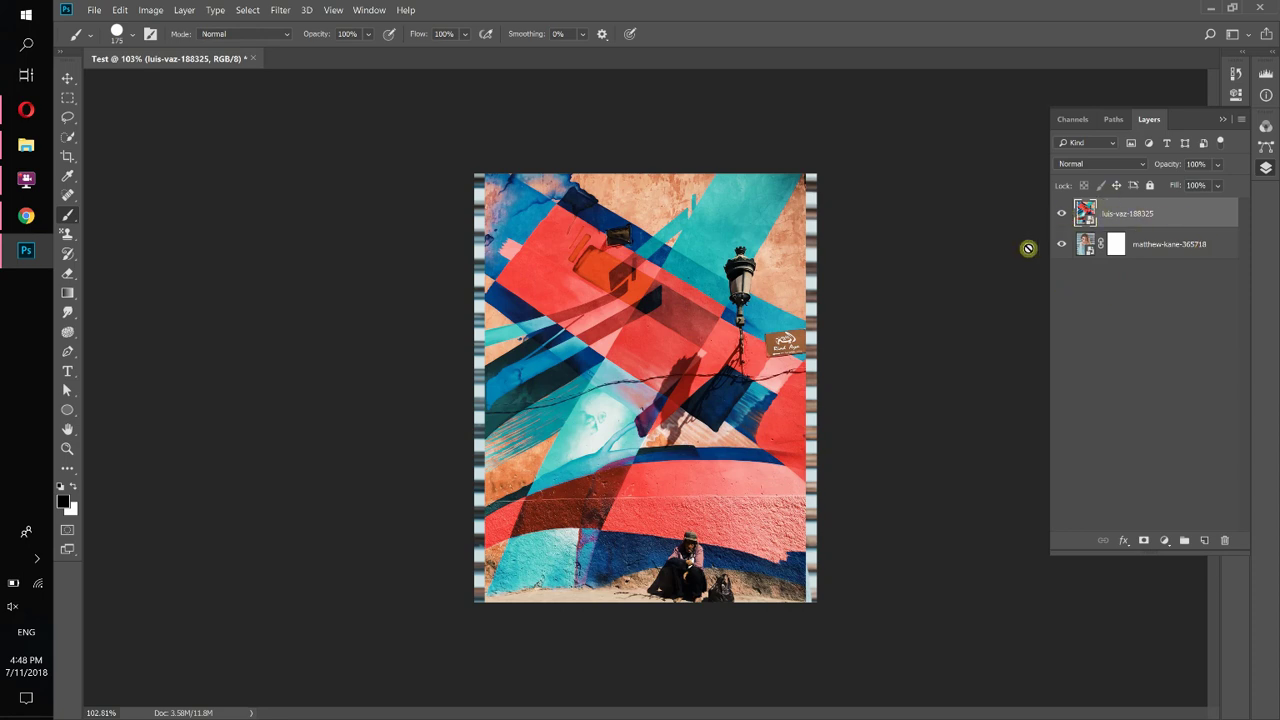
left_click_drag(1157, 212, 1149, 265)
left_click(1130, 215)
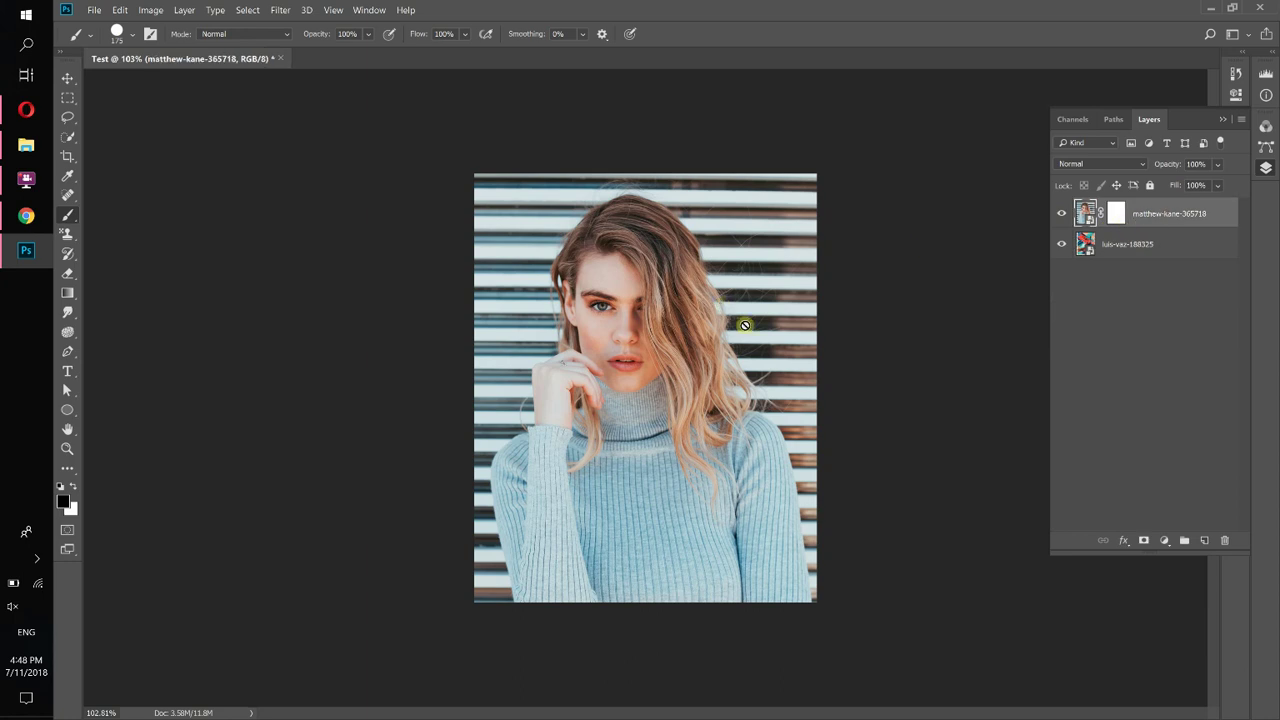
Step: Target the portrait's layer mask and paint a black stroke over the hair revealing graffiti
left_click(1127, 208)
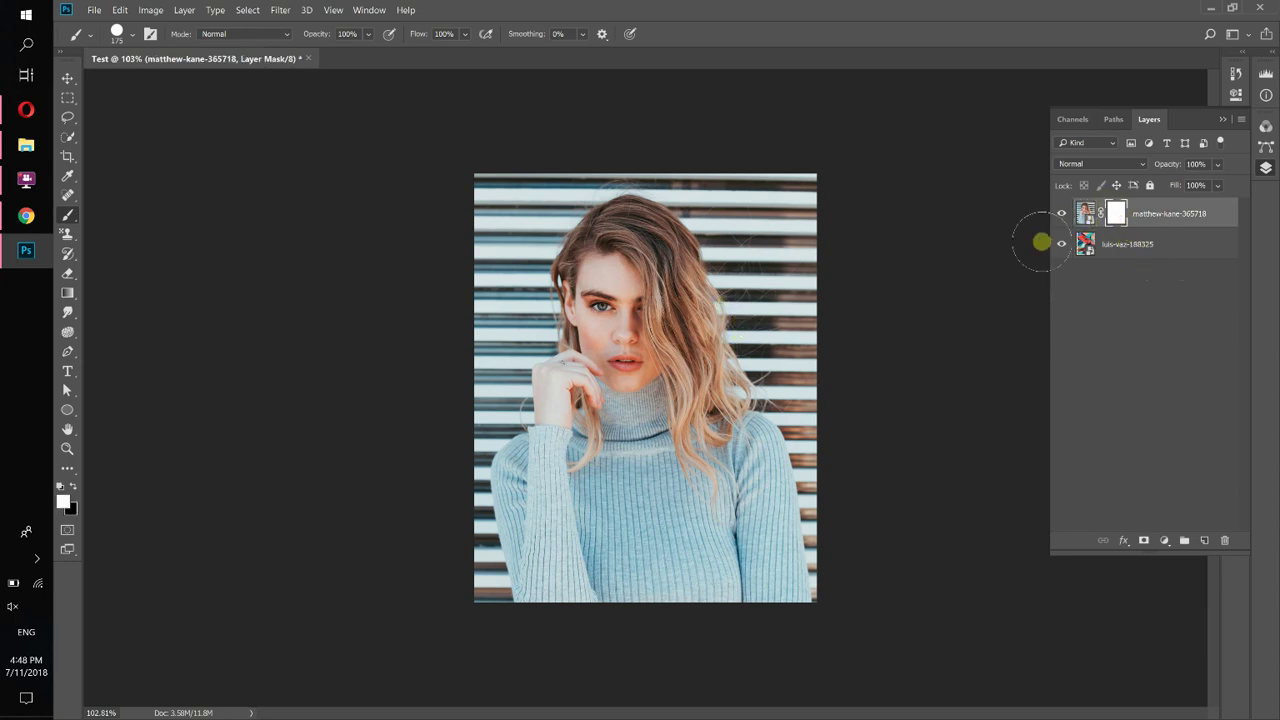
left_click(1086, 213)
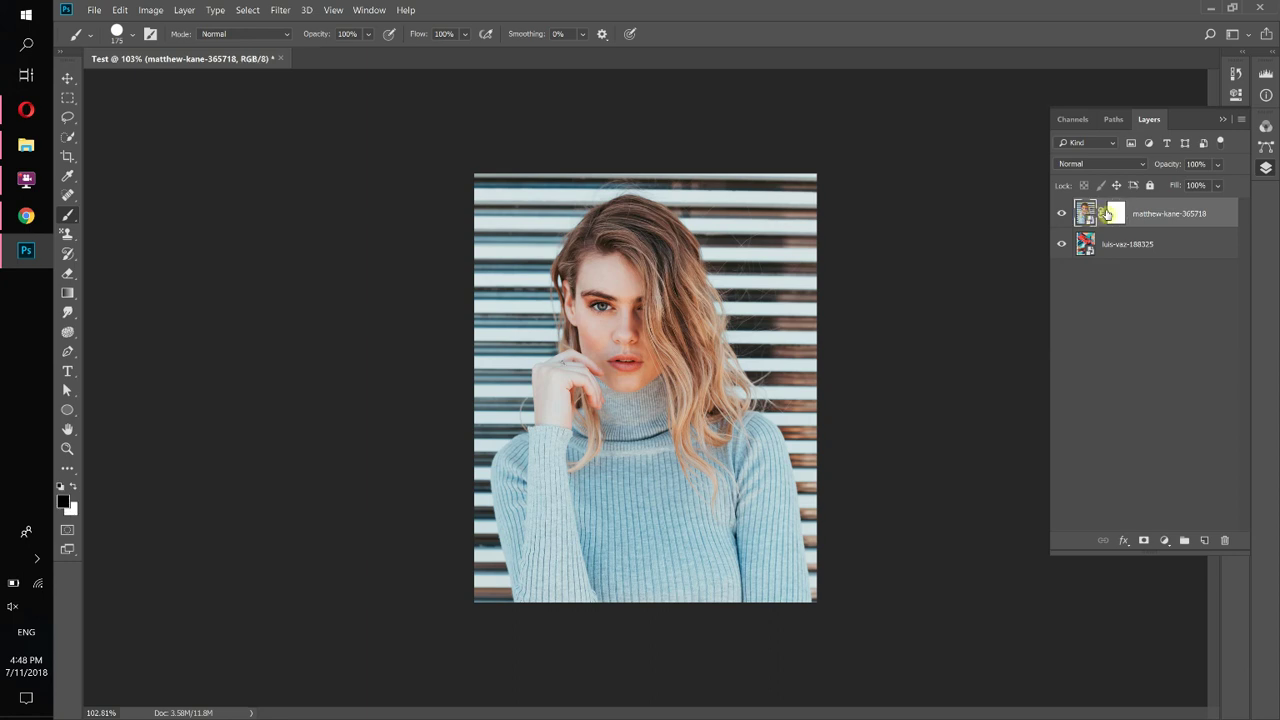
left_click(1117, 214)
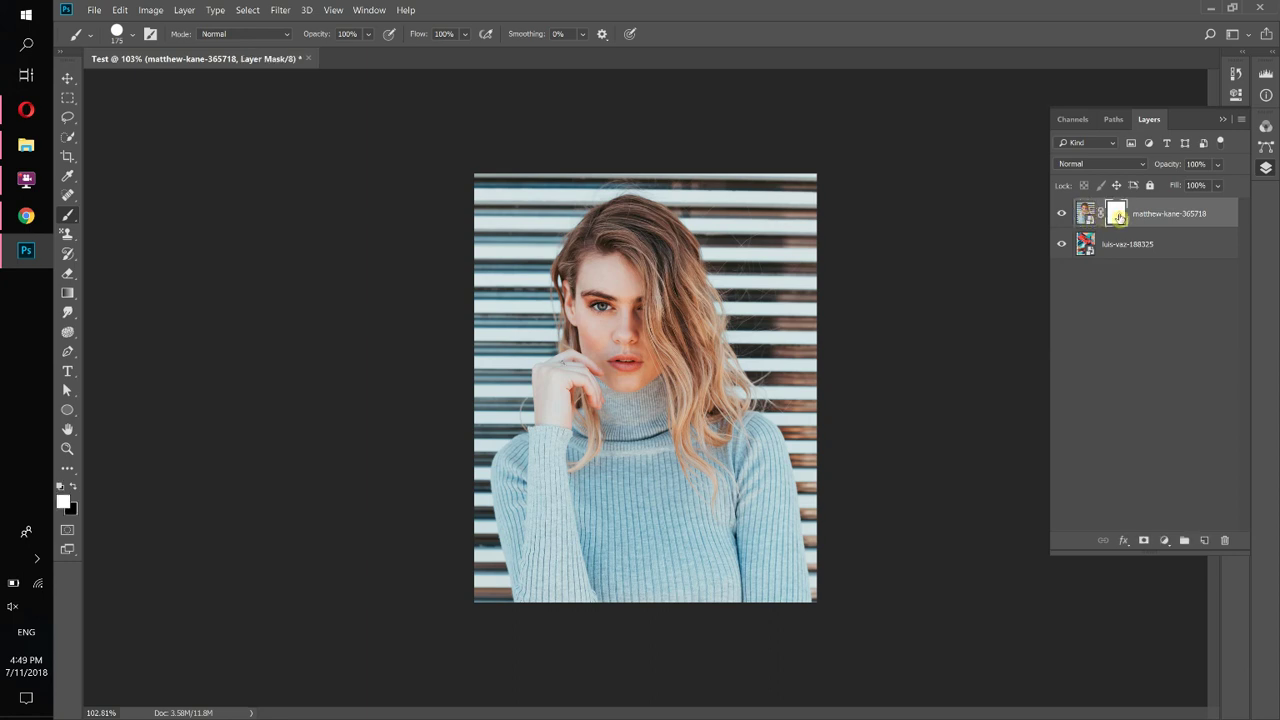
left_click(1083, 213)
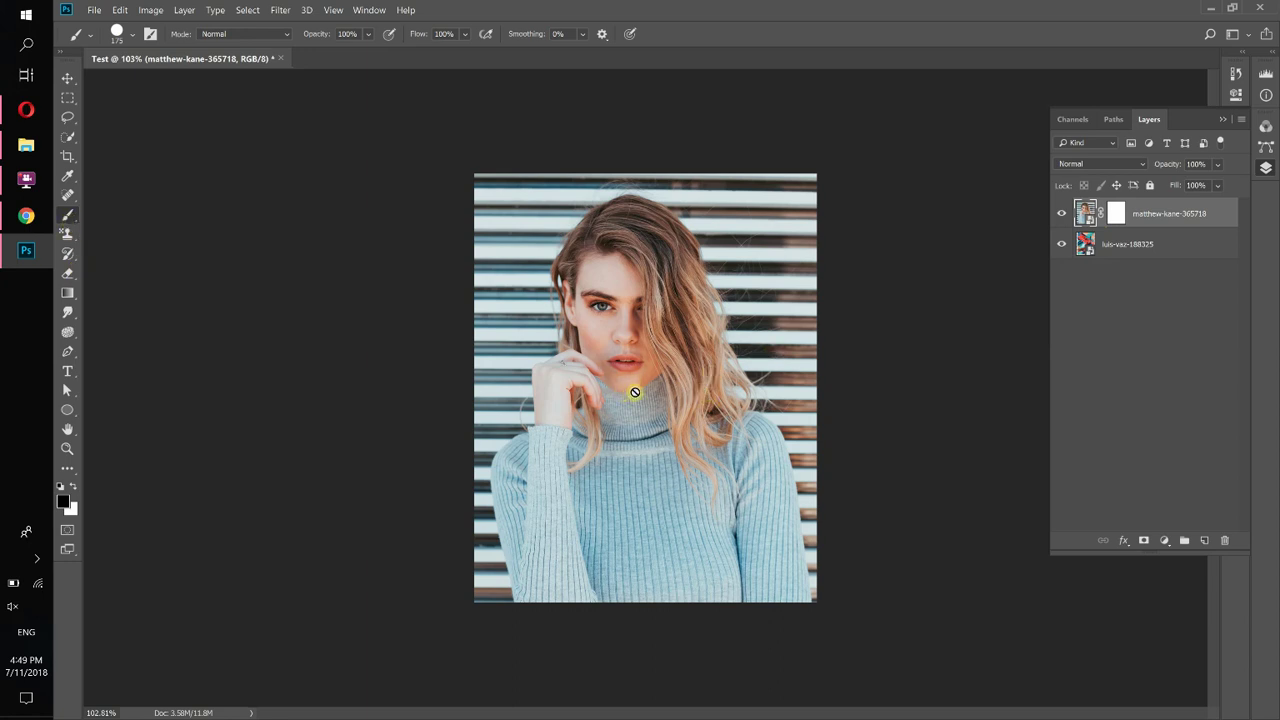
left_click(1115, 212)
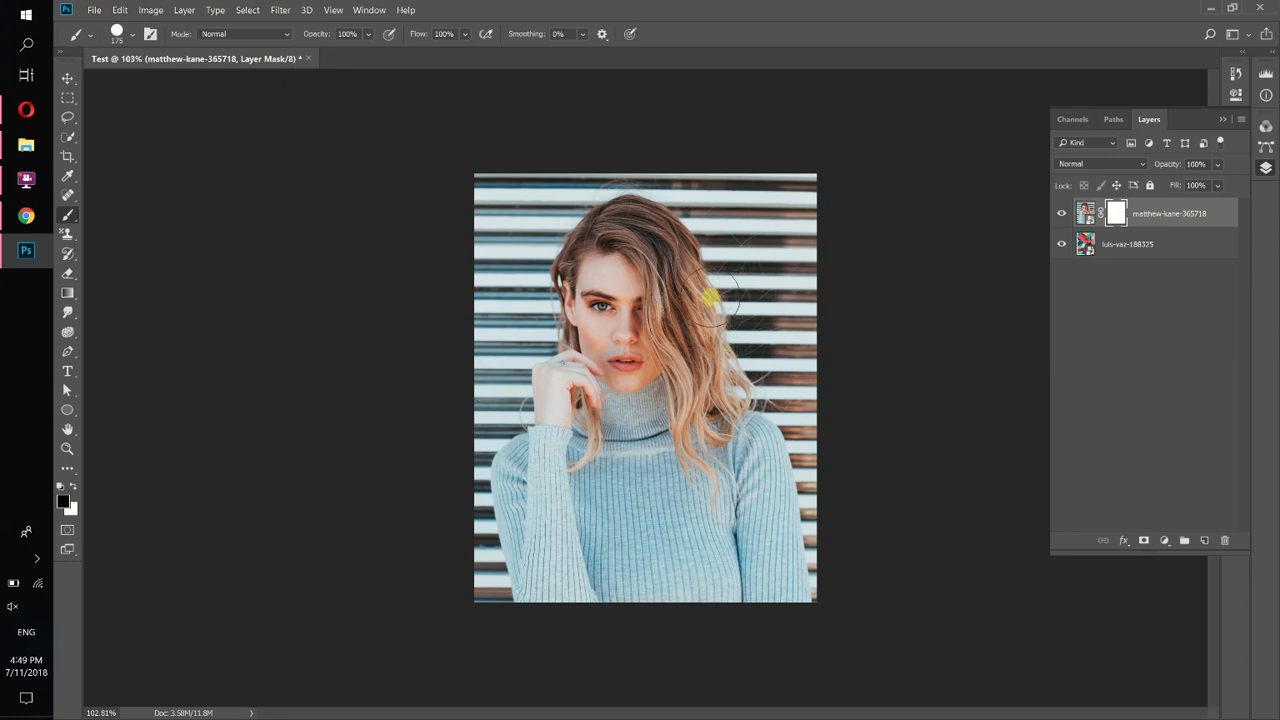
mouse_move(684, 276)
left_mouse_down()
mouse_move(677, 427)
mouse_move(648, 270)
mouse_move(632, 468)
mouse_move(595, 270)
mouse_move(573, 460)
mouse_move(558, 445)
left_mouse_up()
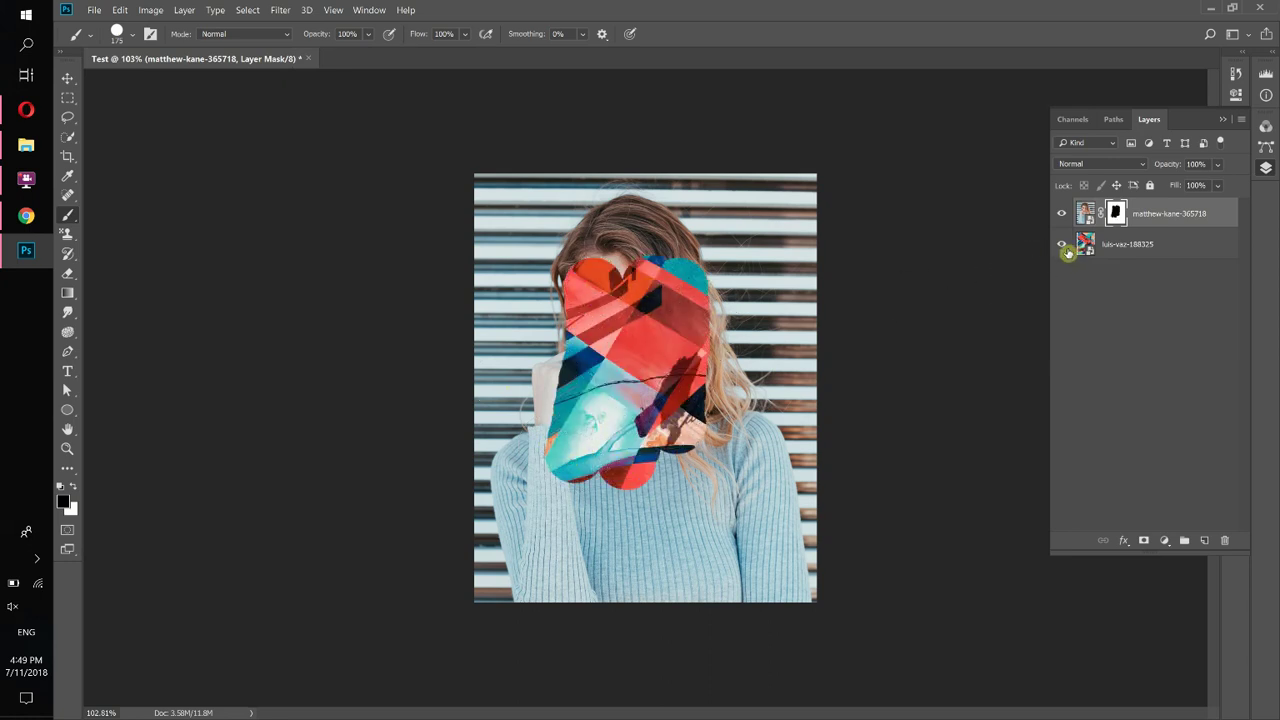
Step: Reselect the portrait's mask and paint white over the graffiti patch to restore the portrait
left_click(1128, 253)
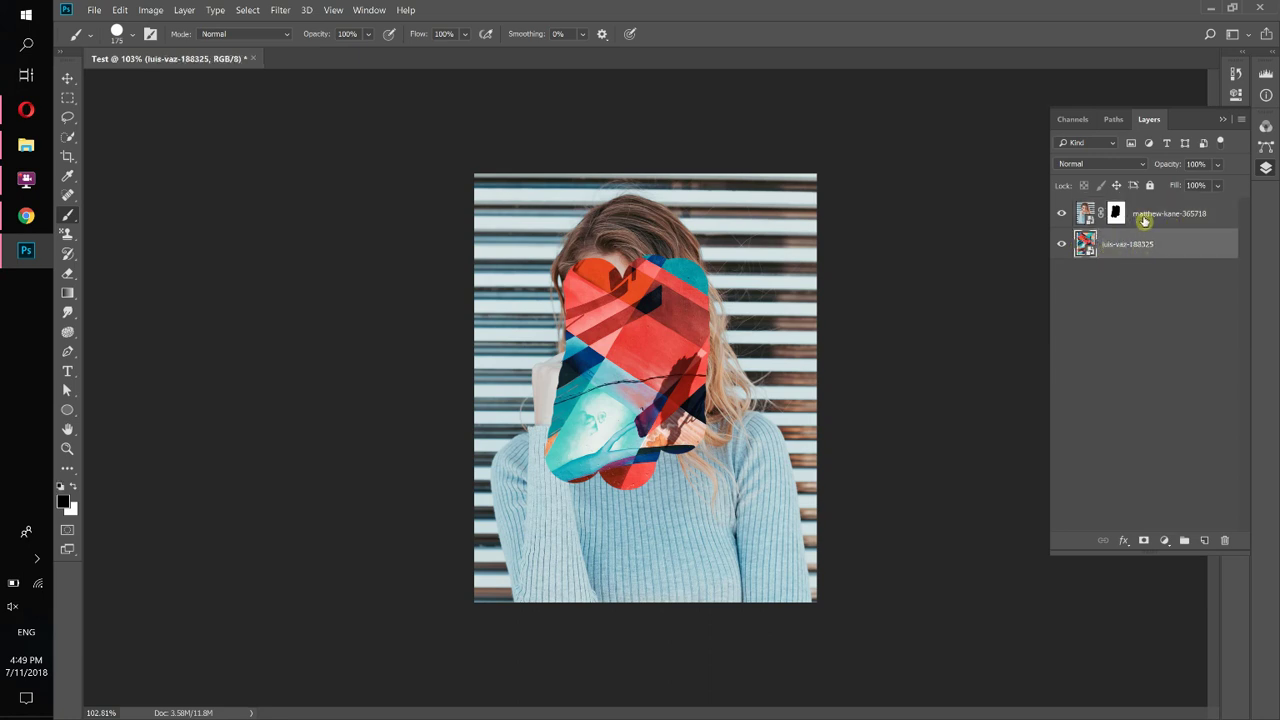
left_click(1093, 221)
left_click(1115, 212)
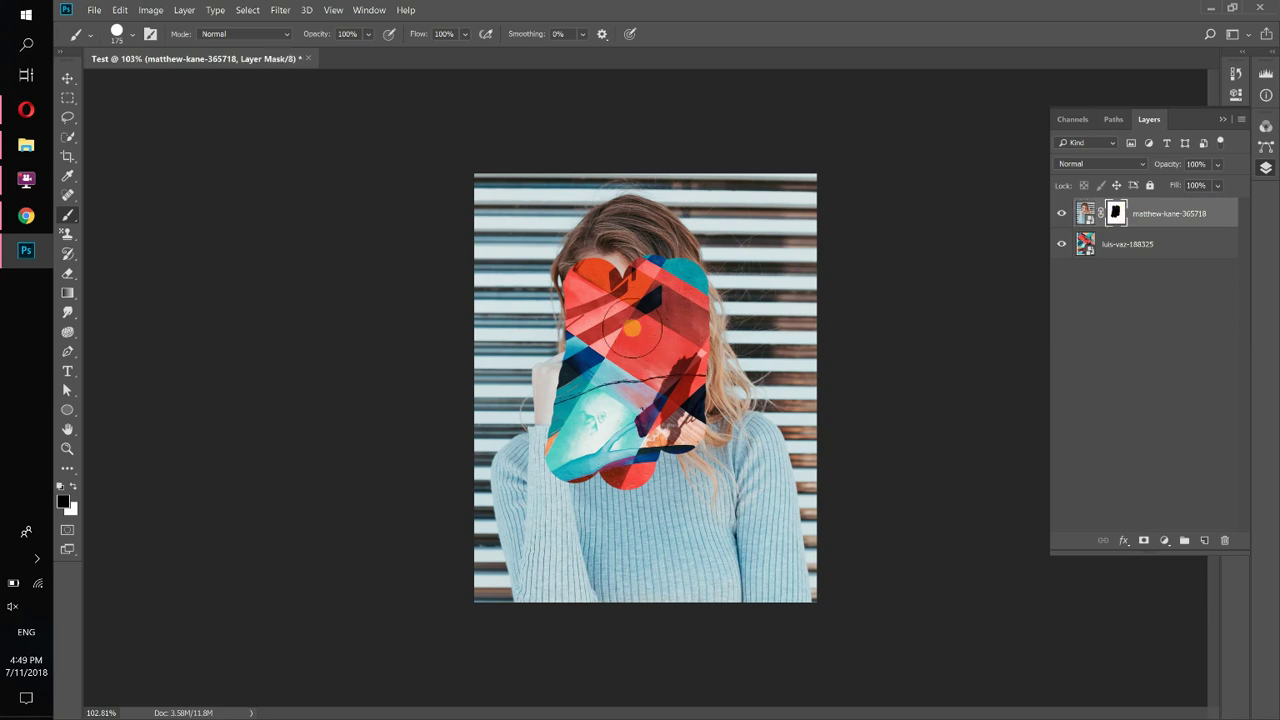
mouse_move(625, 317)
left_mouse_down()
mouse_move(625, 242)
mouse_move(665, 386)
mouse_move(689, 275)
mouse_move(680, 255)
mouse_move(672, 366)
mouse_move(633, 400)
left_mouse_up()
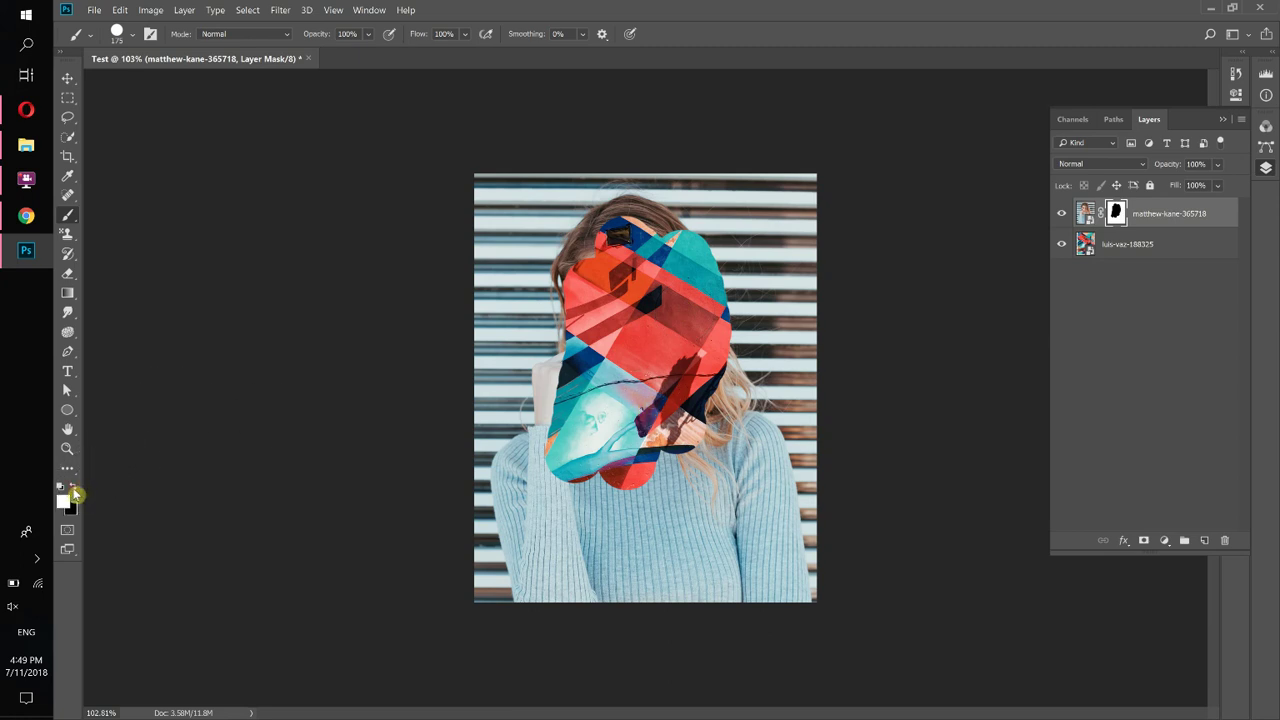
mouse_move(706, 453)
left_mouse_down()
mouse_move(640, 427)
mouse_move(596, 368)
mouse_move(626, 299)
mouse_move(681, 267)
mouse_move(751, 262)
mouse_move(658, 264)
mouse_move(629, 279)
mouse_move(642, 247)
mouse_move(710, 227)
mouse_move(672, 260)
left_mouse_up()
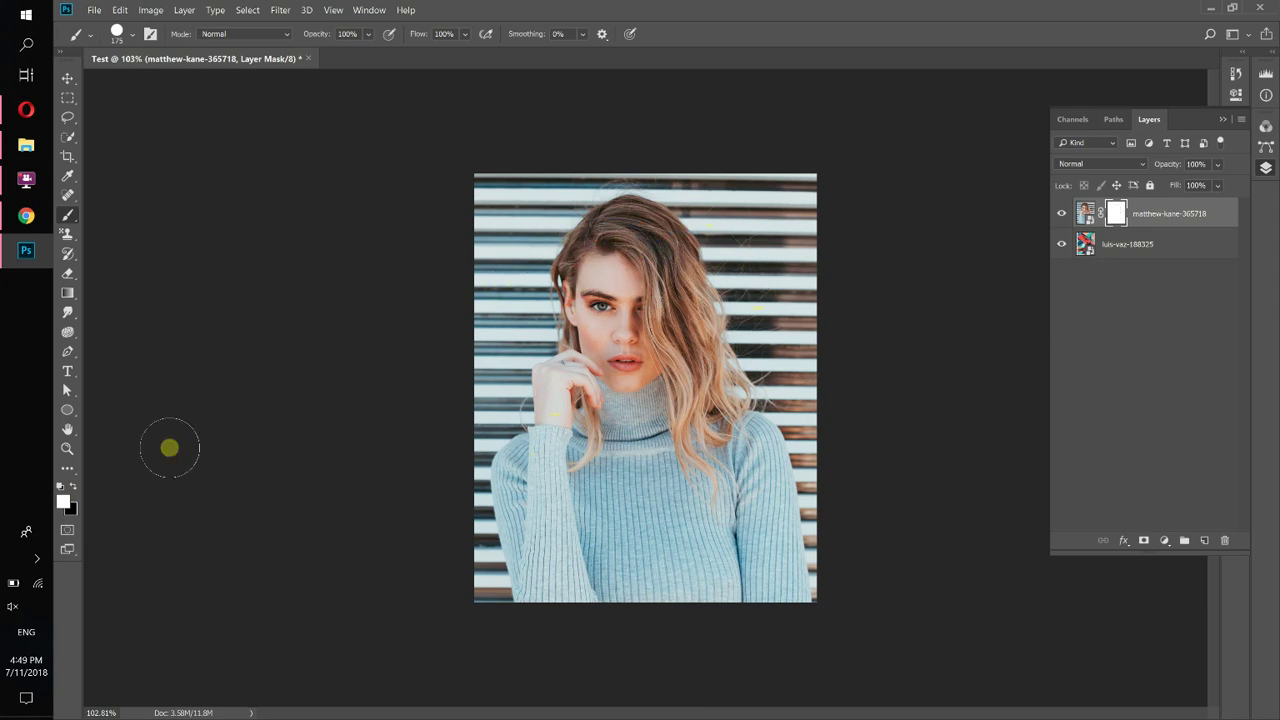
Step: Paint black along the photo's edges to reveal graffiti, then drag the mask to the trash
left_click(74, 489)
mouse_move(793, 320)
left_mouse_down()
mouse_move(819, 431)
mouse_move(739, 212)
mouse_move(823, 243)
mouse_move(806, 208)
mouse_move(734, 164)
mouse_move(748, 218)
mouse_move(739, 246)
mouse_move(697, 175)
mouse_move(714, 200)
mouse_move(649, 161)
mouse_move(671, 170)
mouse_move(568, 170)
mouse_move(512, 201)
mouse_move(539, 211)
mouse_move(563, 178)
mouse_move(581, 178)
mouse_move(503, 240)
mouse_move(486, 155)
mouse_move(491, 272)
mouse_move(530, 308)
mouse_move(534, 220)
mouse_move(493, 340)
mouse_move(525, 328)
mouse_move(460, 464)
mouse_move(458, 494)
mouse_move(495, 580)
mouse_move(480, 578)
mouse_move(508, 598)
left_mouse_up()
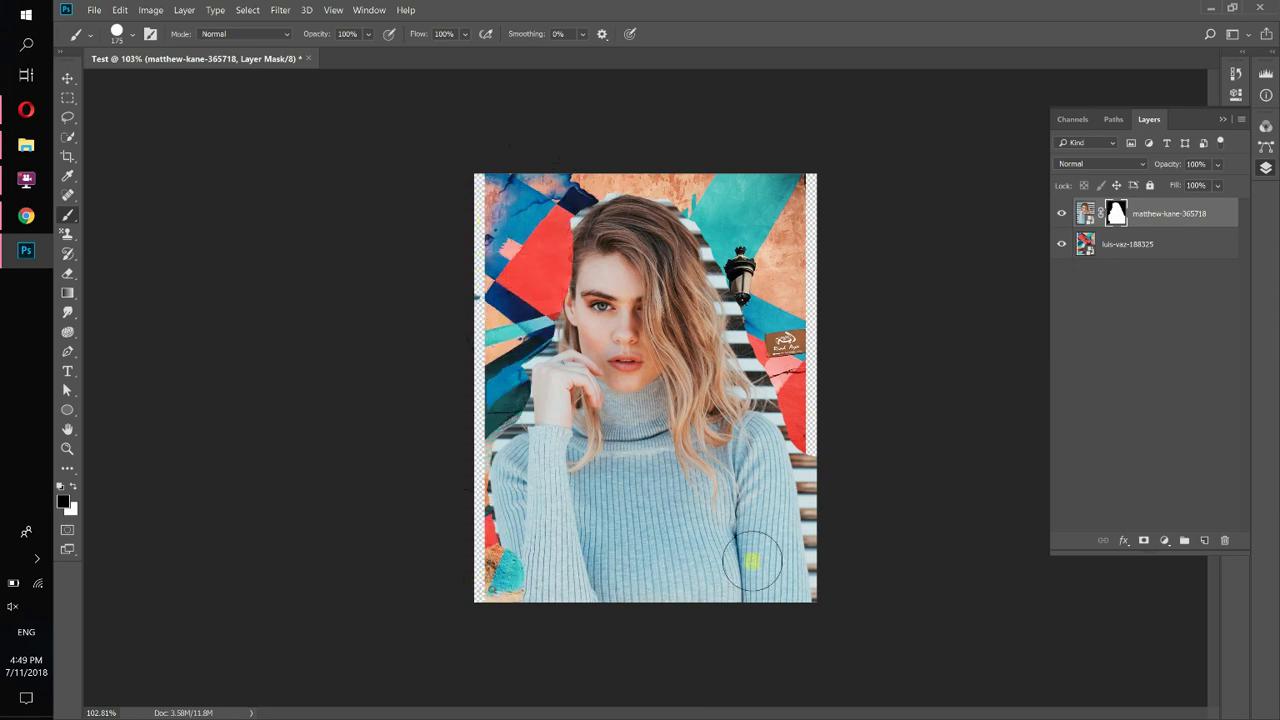
mouse_move(829, 580)
left_mouse_down()
mouse_move(815, 451)
mouse_move(748, 340)
mouse_move(783, 235)
mouse_move(758, 236)
left_mouse_up()
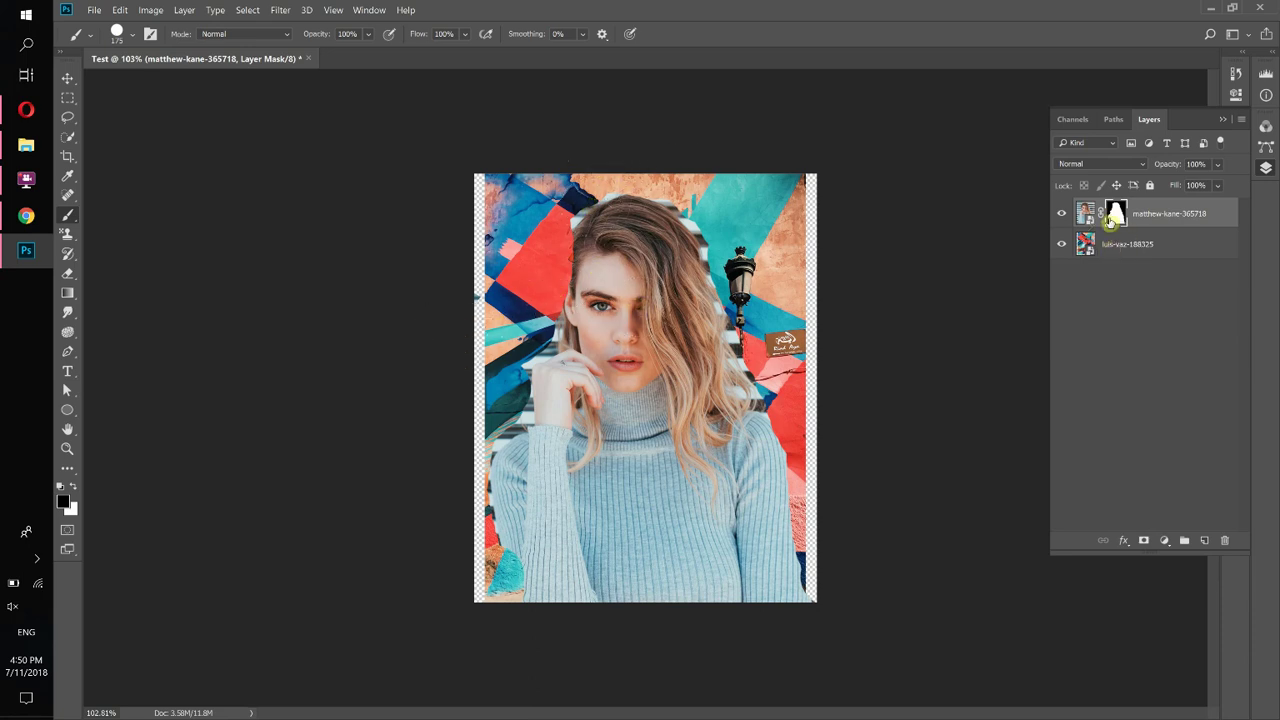
left_click_drag(1115, 215, 1225, 540)
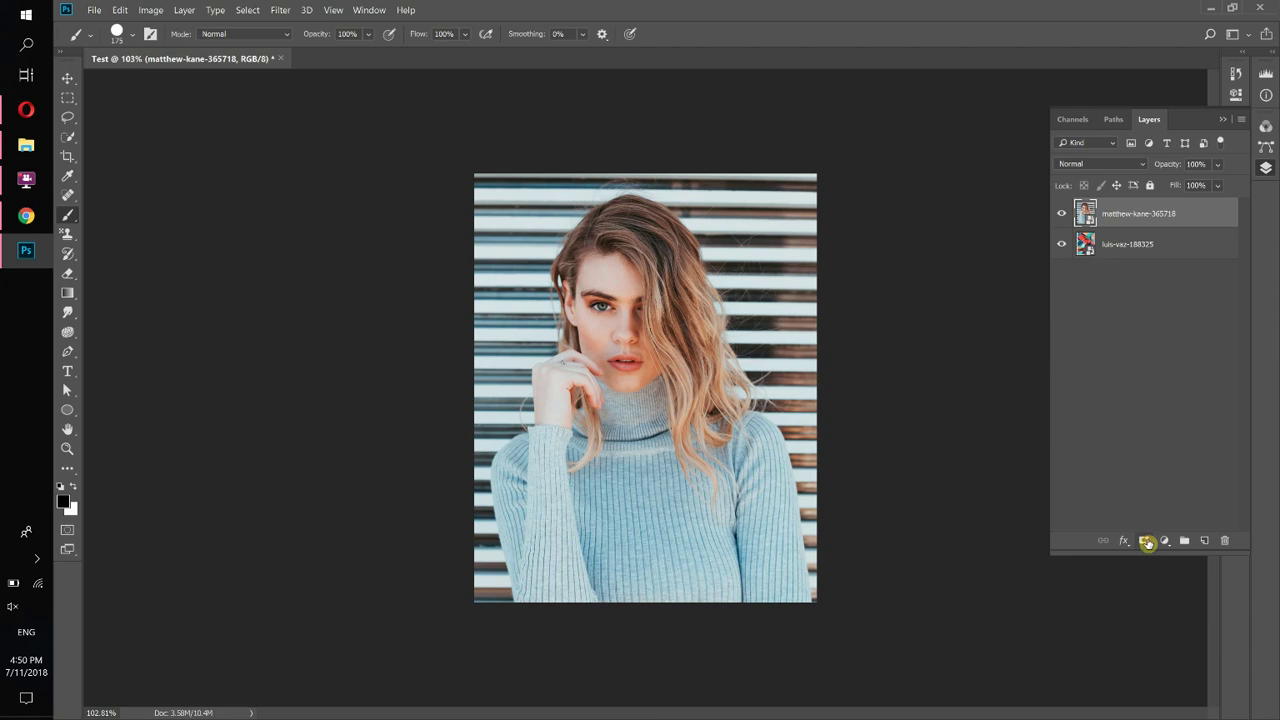
Step: Add a fresh mask to the portrait layer and set the brush hardness to 0%
left_click(1145, 540)
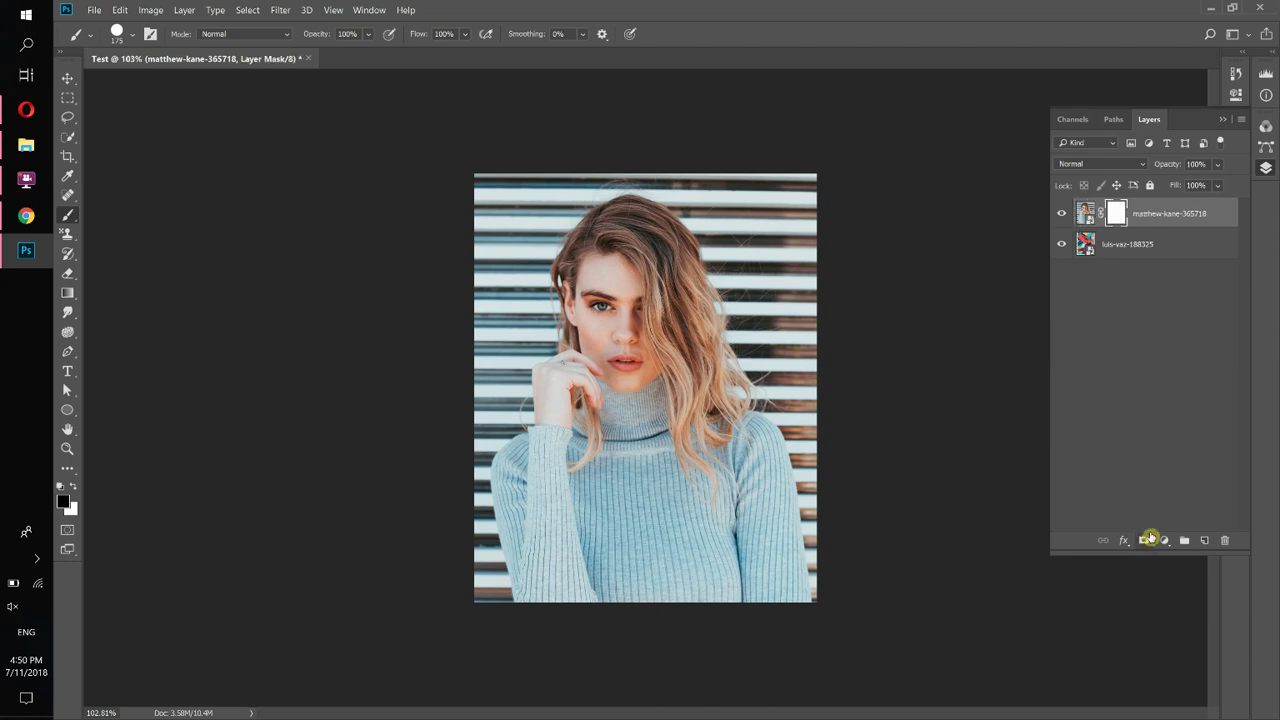
left_click(133, 36)
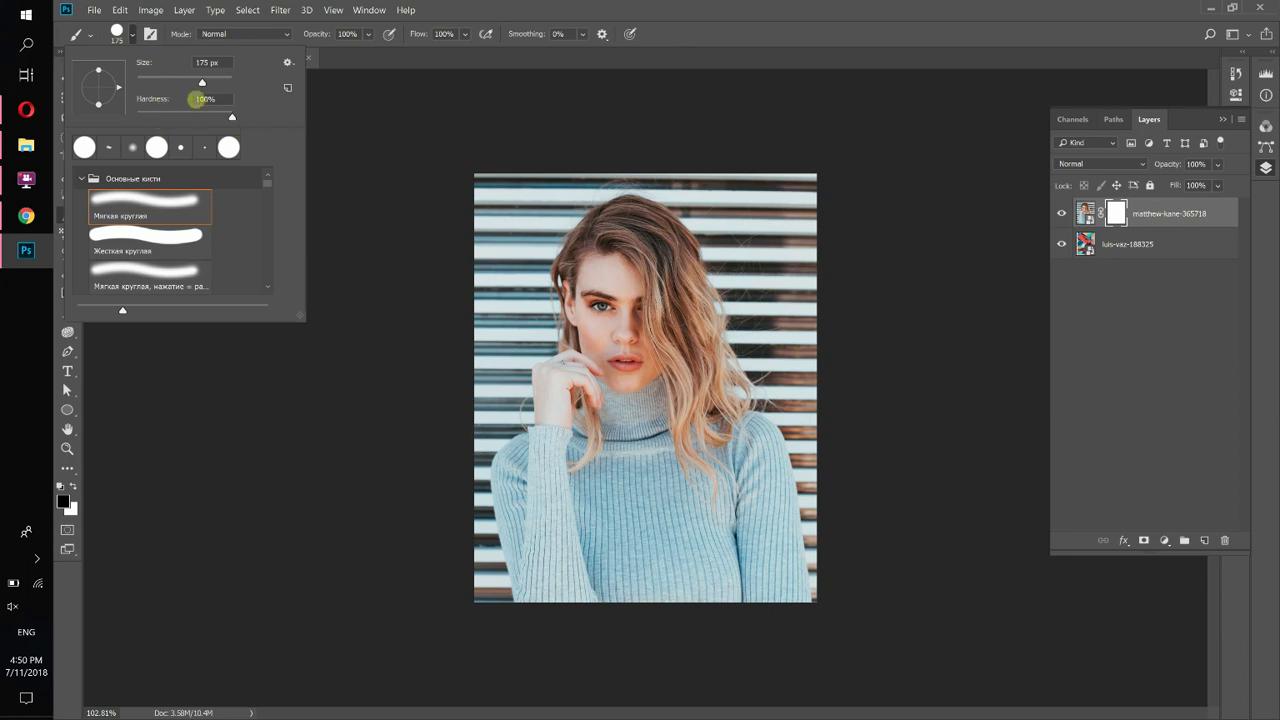
left_click_drag(195, 122, 111, 123)
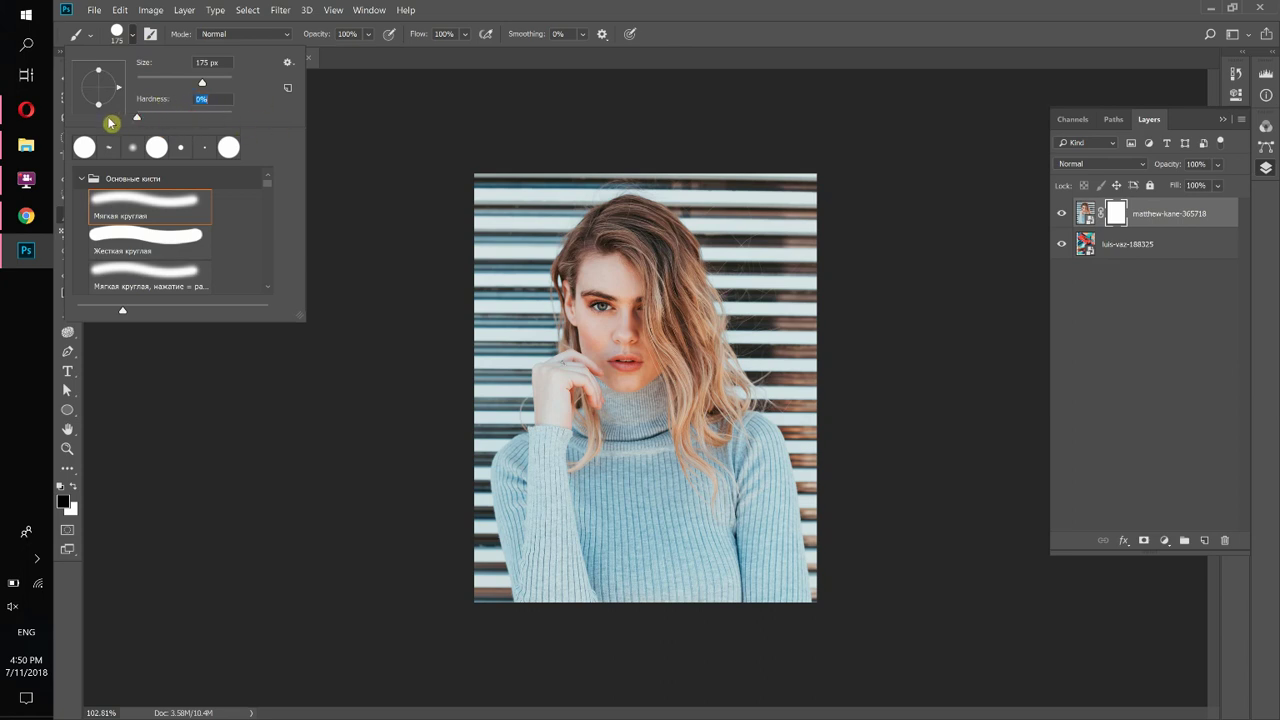
left_click(475, 14)
Step: Paint a soft stroke across her eyes revealing red and teal graffiti, zooming to check it
left_click_drag(541, 290, 790, 283)
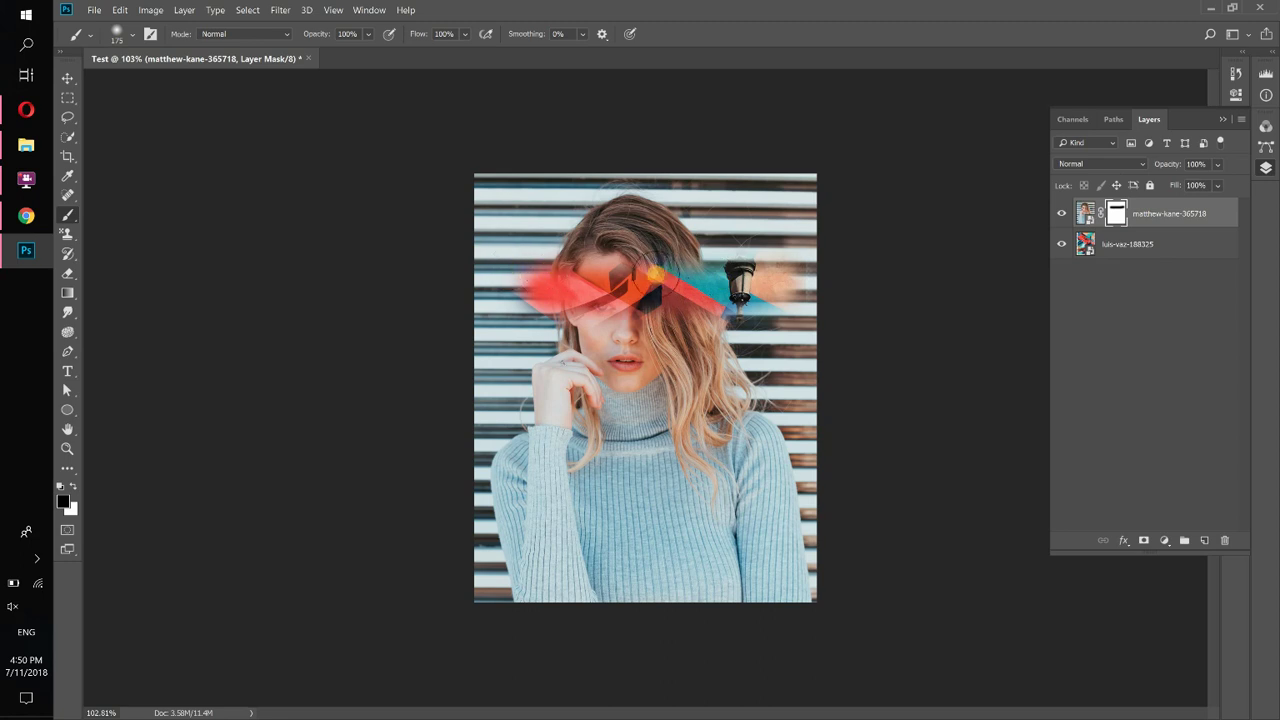
key("ctrl+plus")
scroll(660, 287, "up", 5)
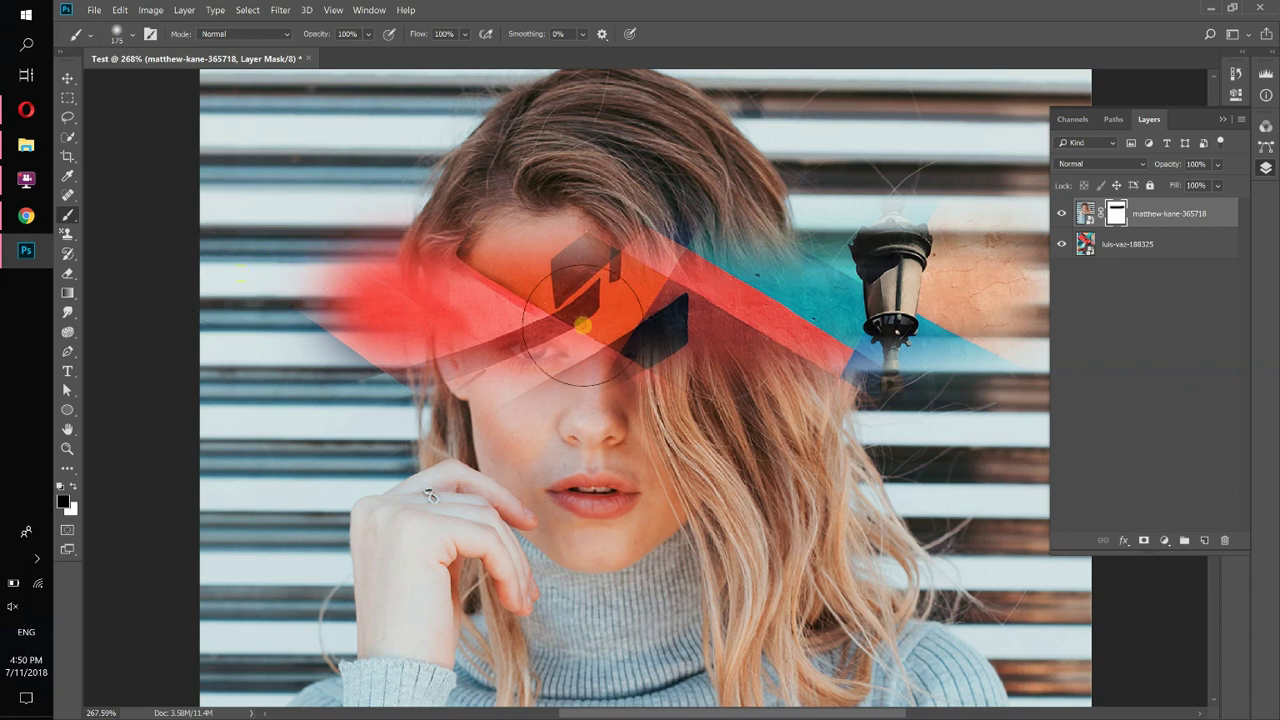
scroll(241, 272, "down", 6)
left_click(134, 37)
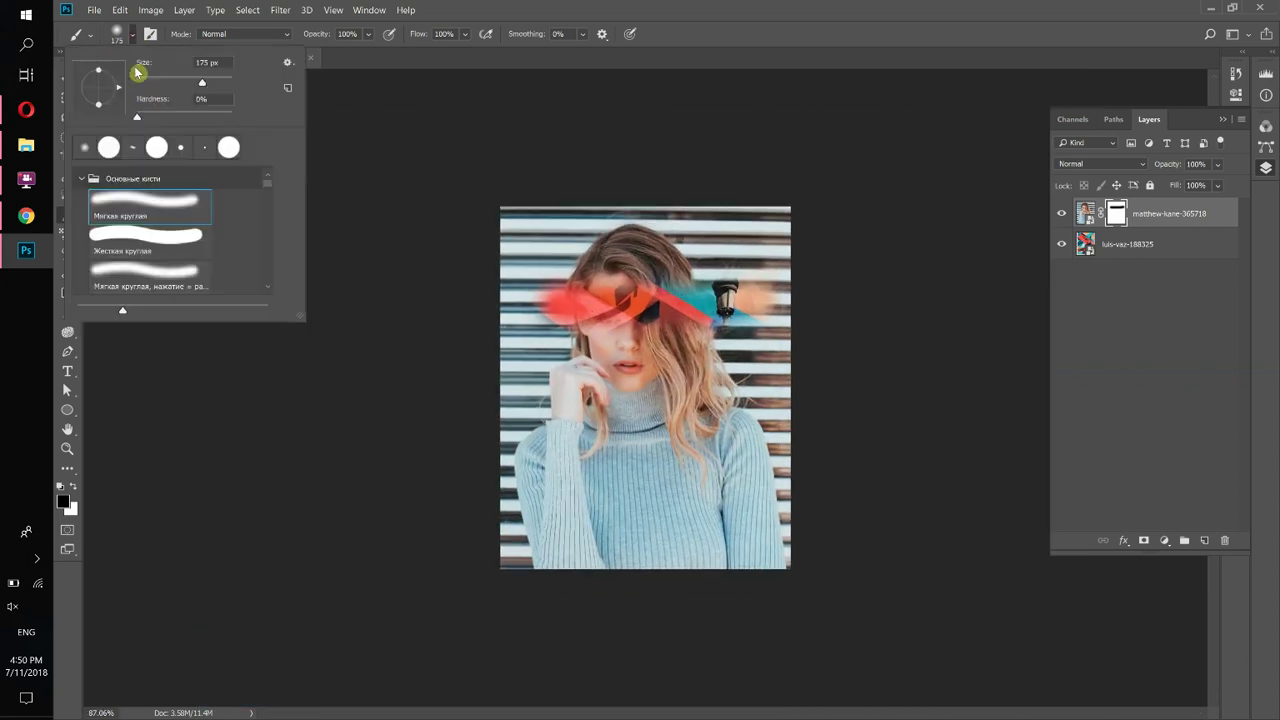
Step: Set brush hardness to 100% and paint a hard-edged stroke across her chin and hand
left_click_drag(217, 119, 254, 120)
left_click(614, 18)
mouse_move(600, 410)
left_mouse_down()
mouse_move(557, 400)
mouse_move(755, 395)
left_mouse_up()
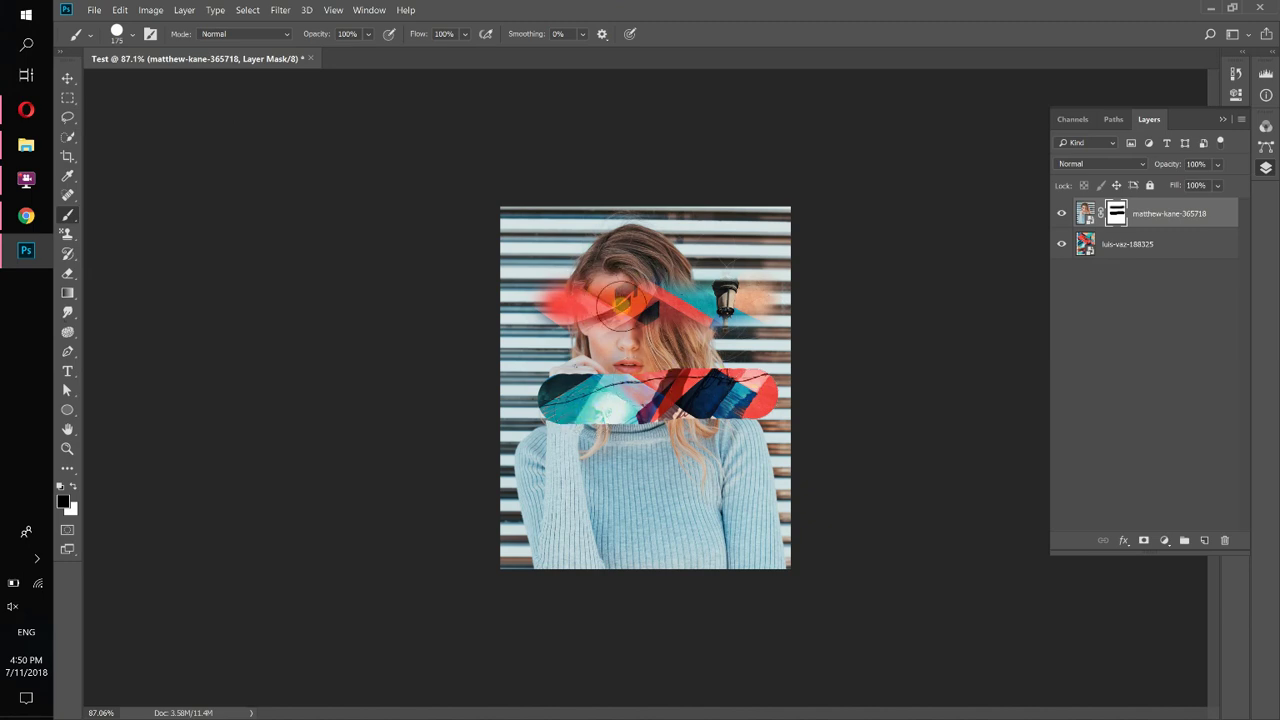
Step: Review the brush settings again from the options bar and the canvas
left_click(132, 34)
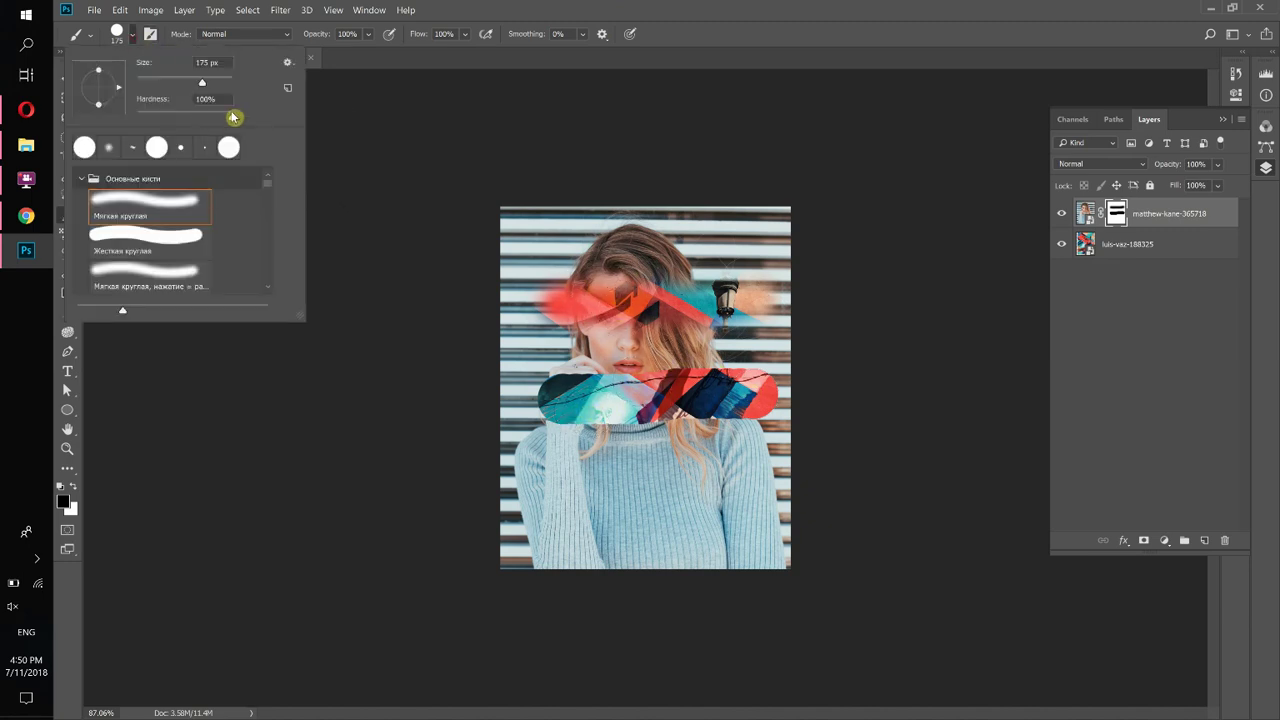
left_click(545, 10)
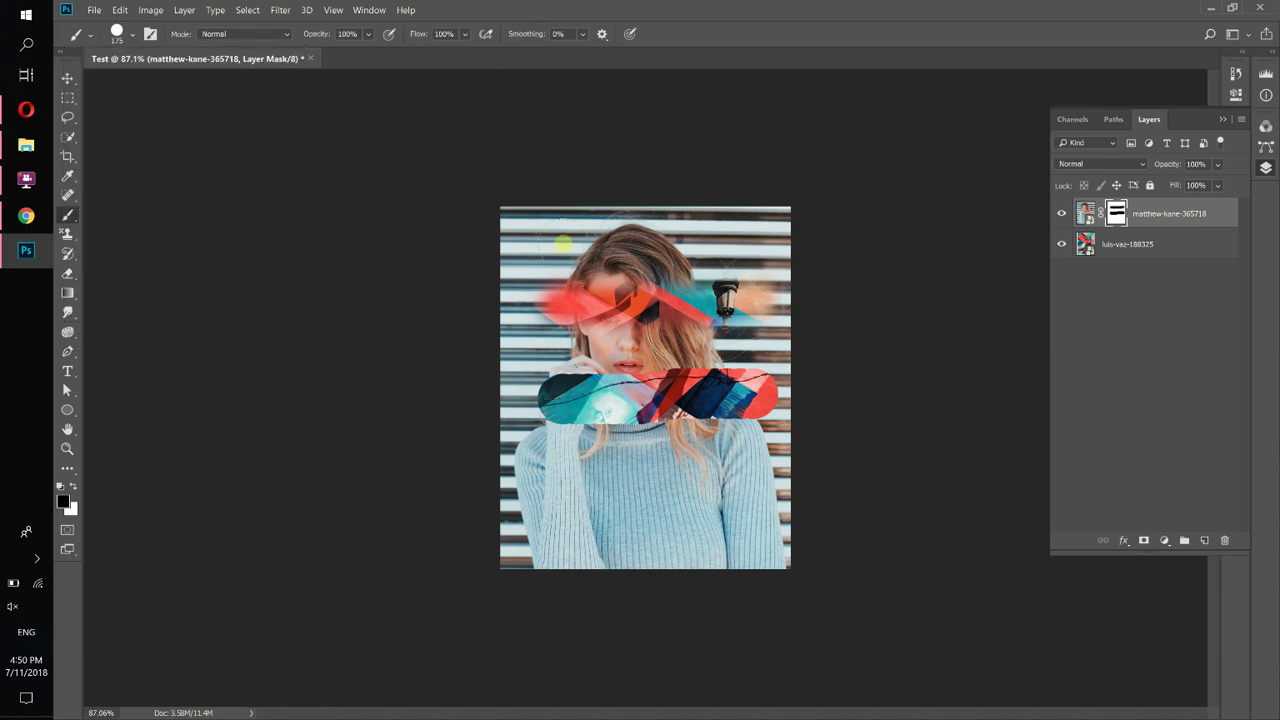
left_click(132, 36)
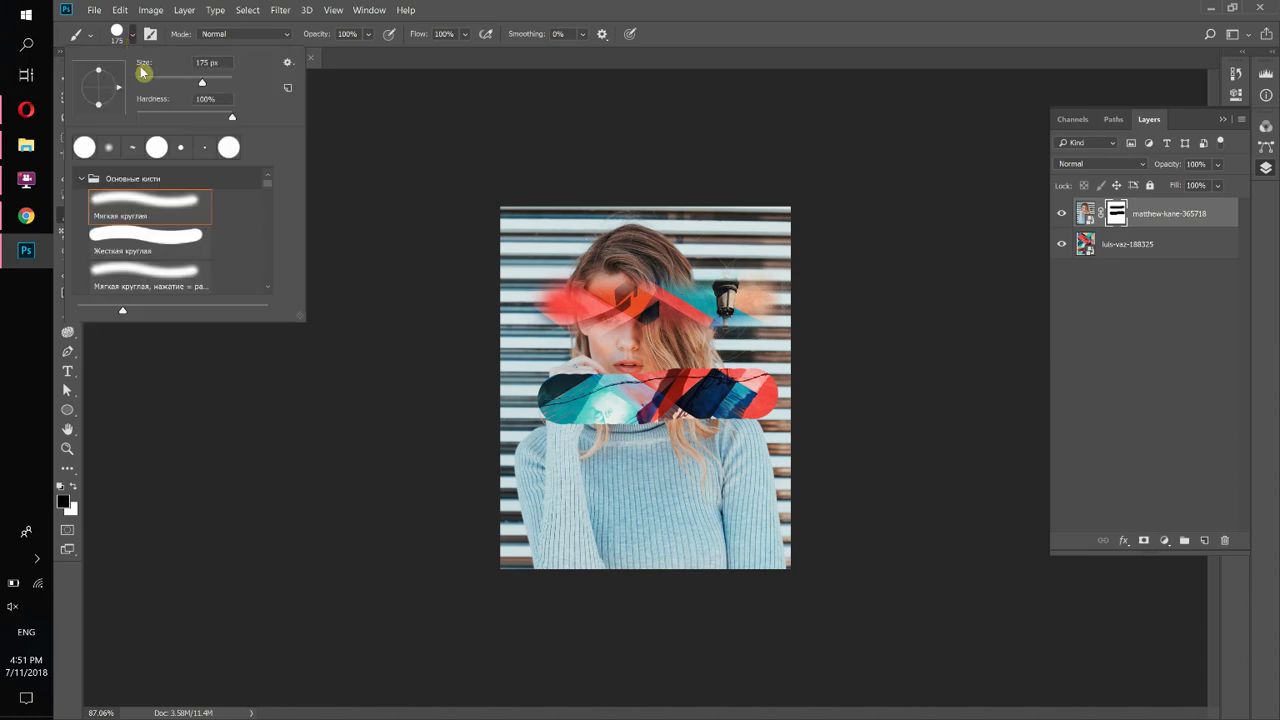
left_click(508, 9)
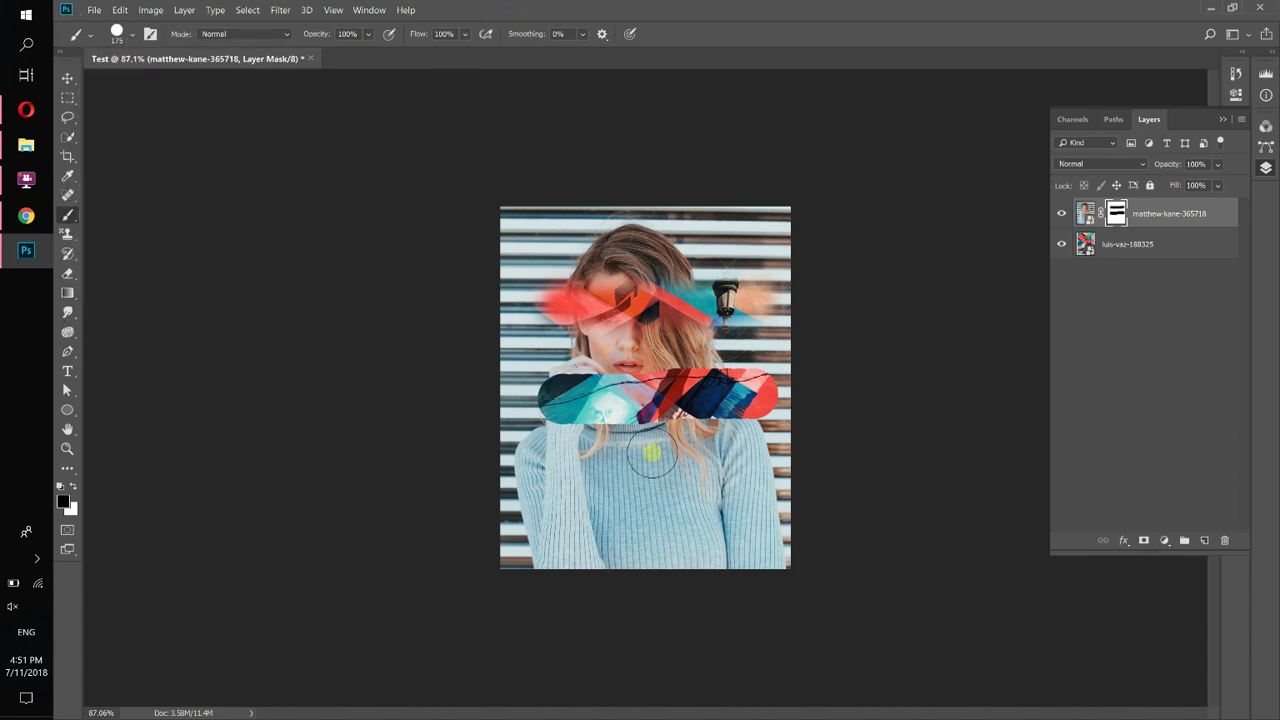
right_click(619, 262)
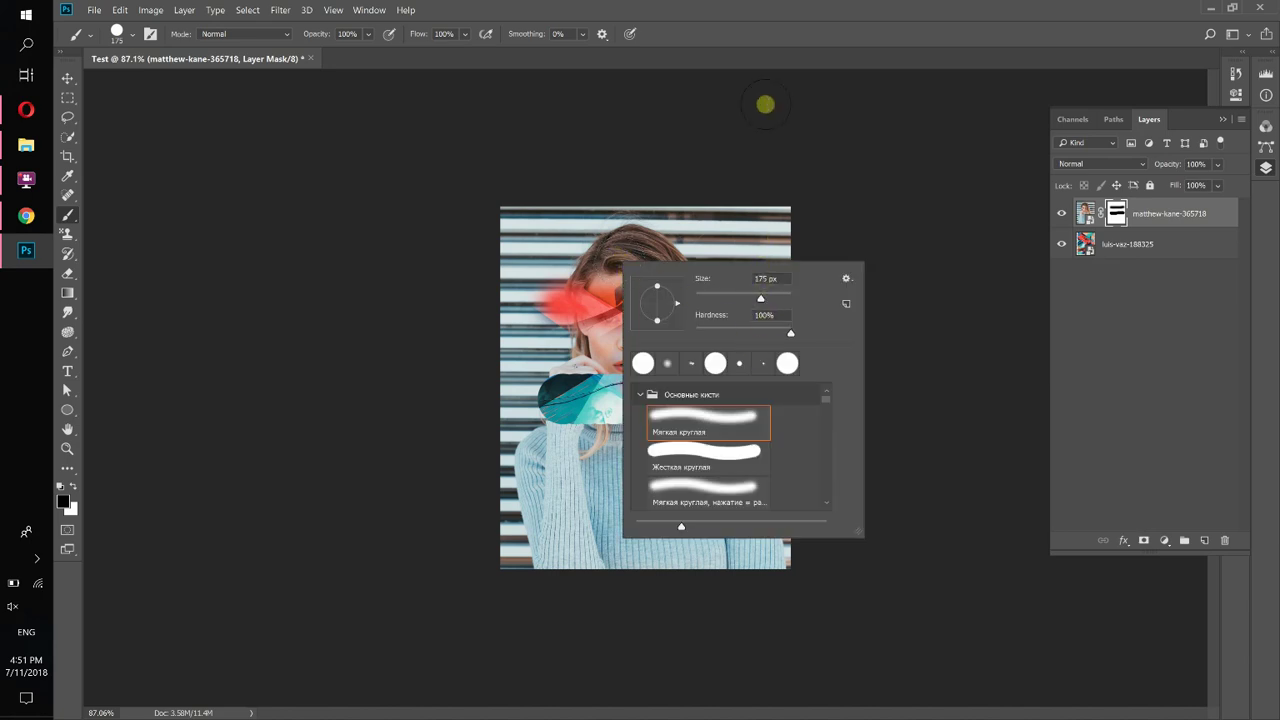
left_click(765, 104)
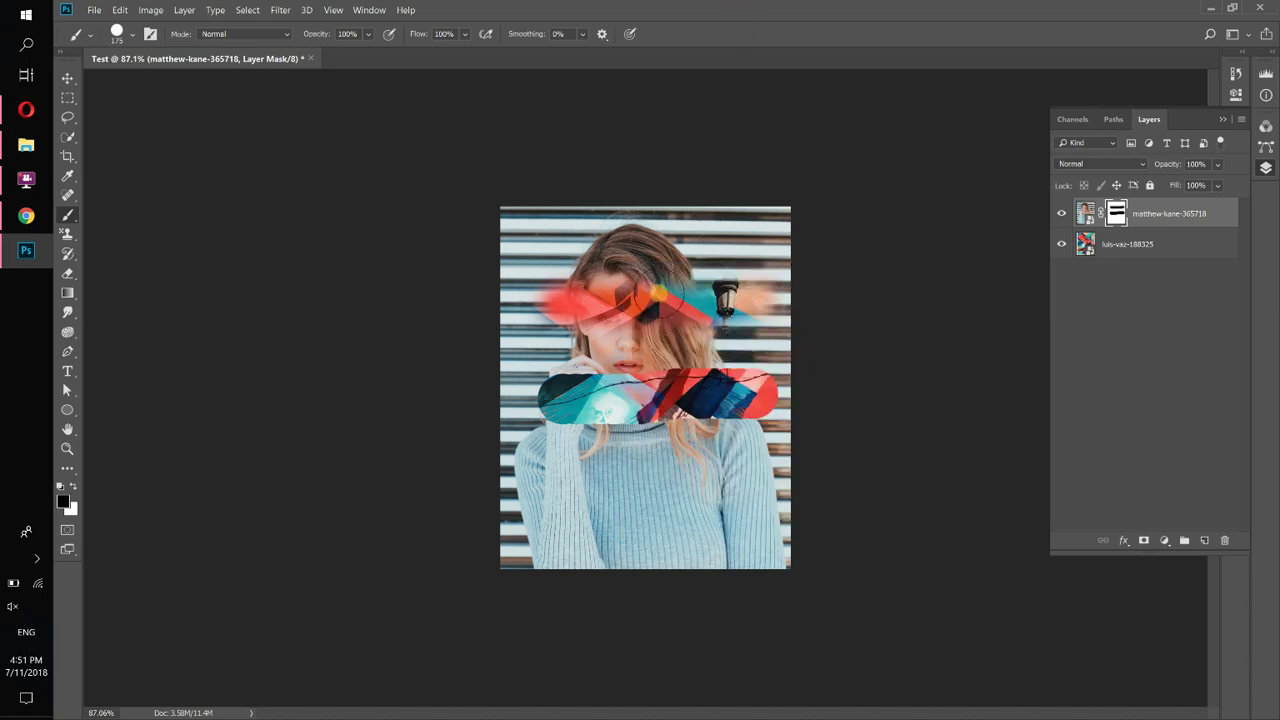